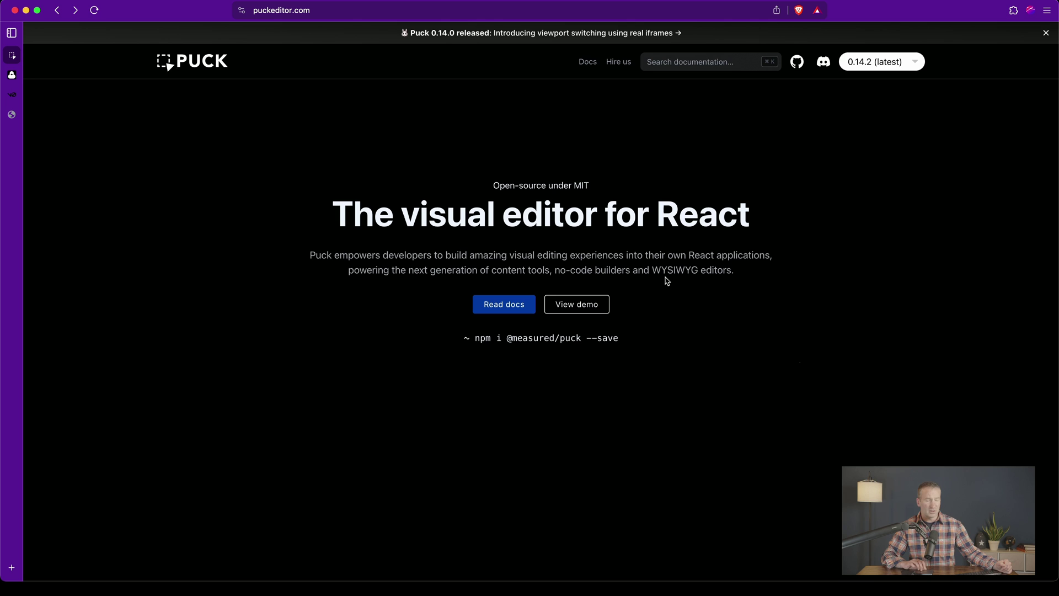
- Open the Puck demo editor, look through the example page and inspect the Hero section's properties
left_click(584, 310)
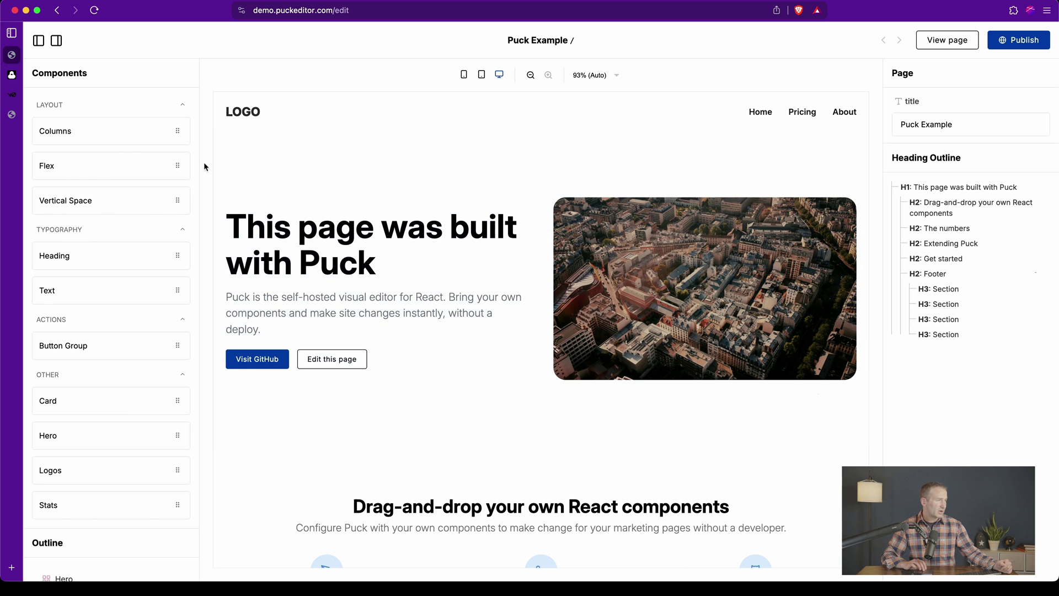
scroll(270, 149, "down", 6)
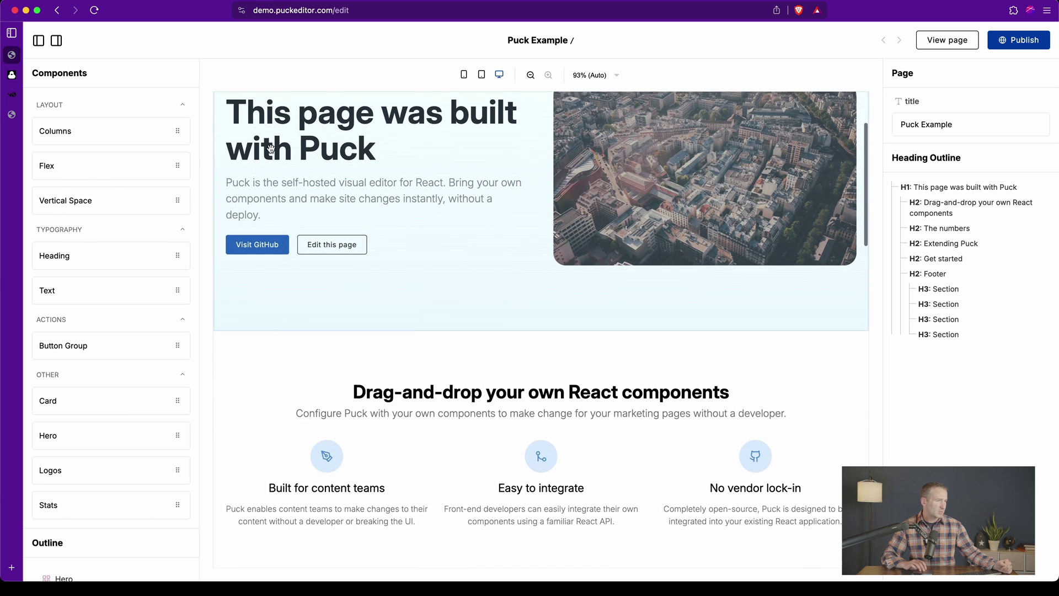
scroll(271, 149, "down", 6)
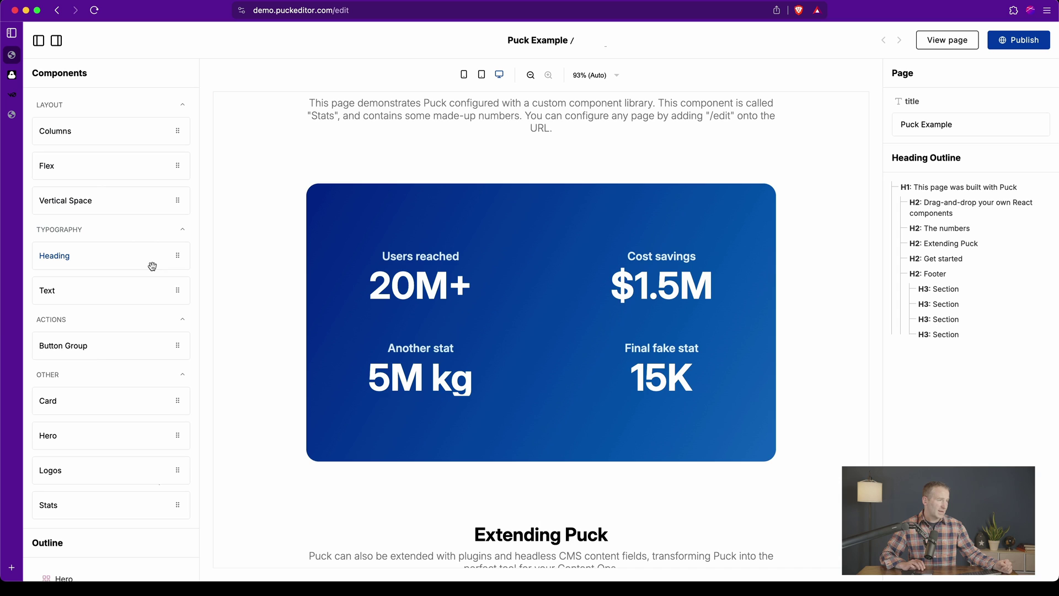
scroll(225, 321, "up", 1)
scroll(225, 321, "up", 10)
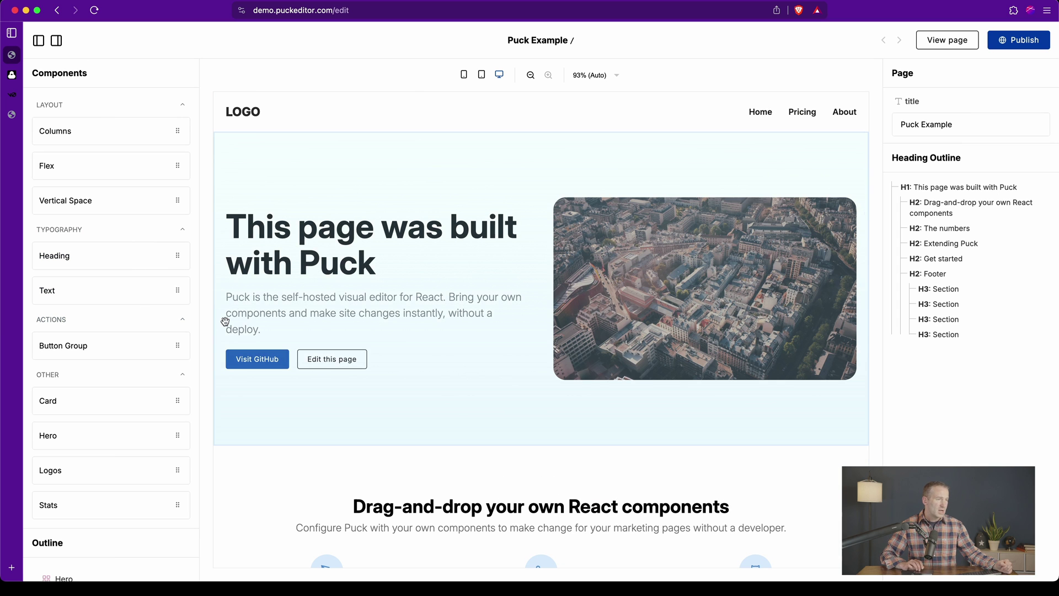
left_click(513, 299)
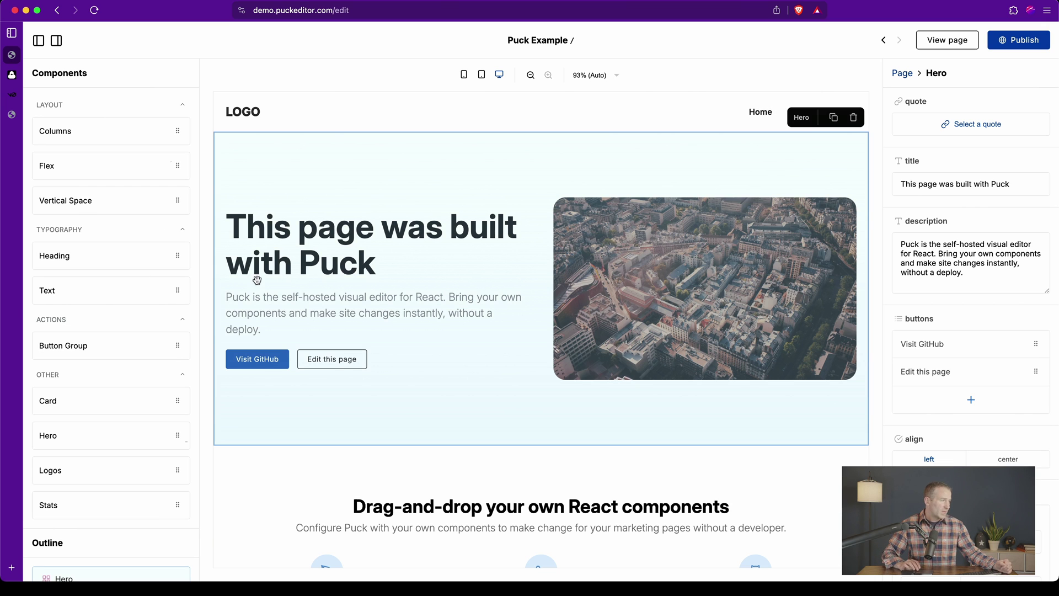
scroll(61, 263, "down", 6)
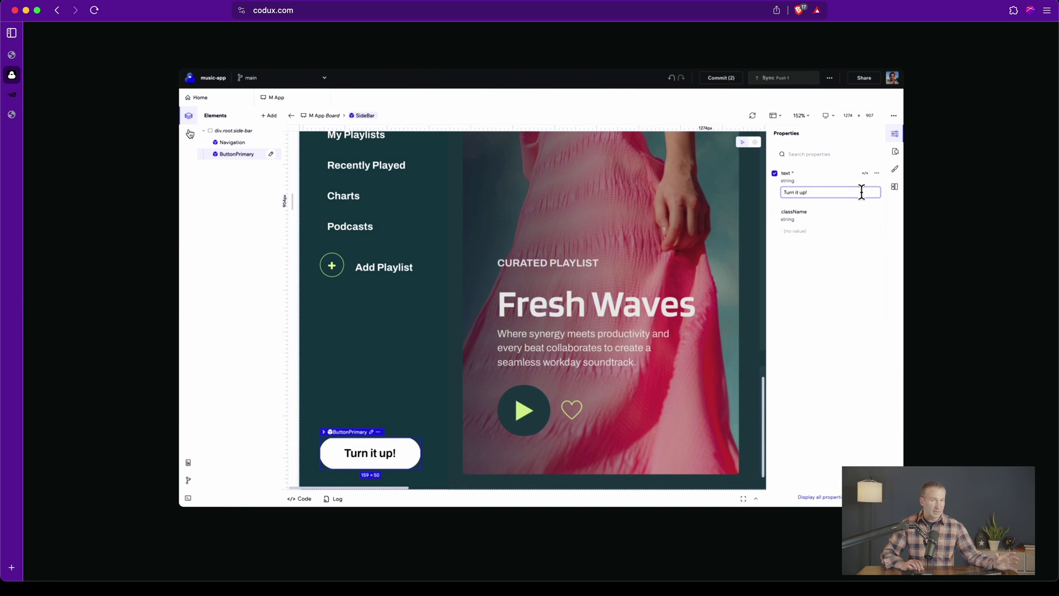
- Look at v0's "A SaaS dashboard" generation and show its component code beside the preview
left_click(38, 53)
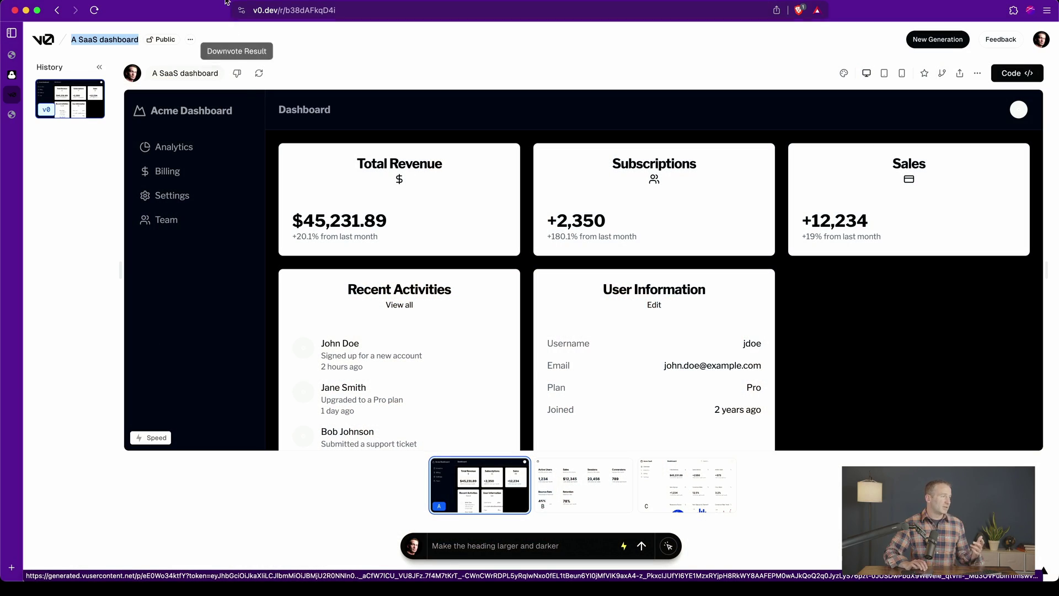
double_click(85, 37)
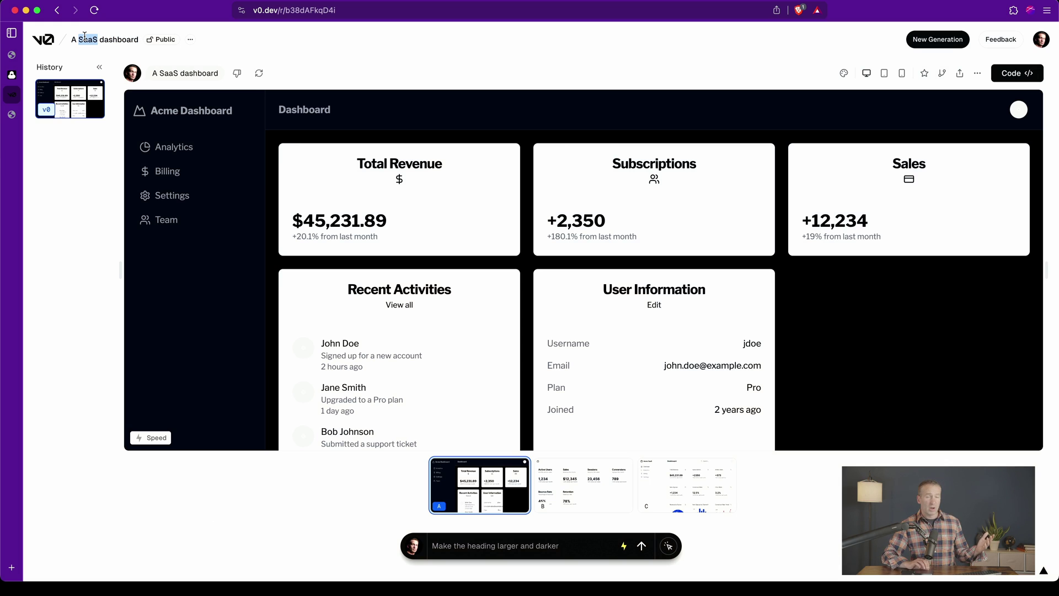
left_click(1012, 75)
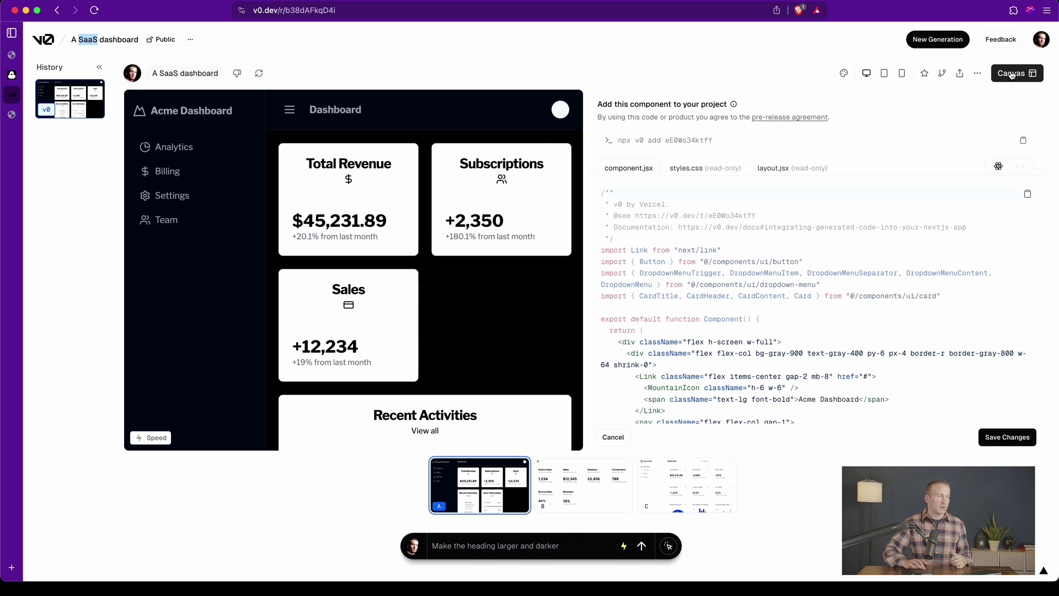
left_click(694, 143)
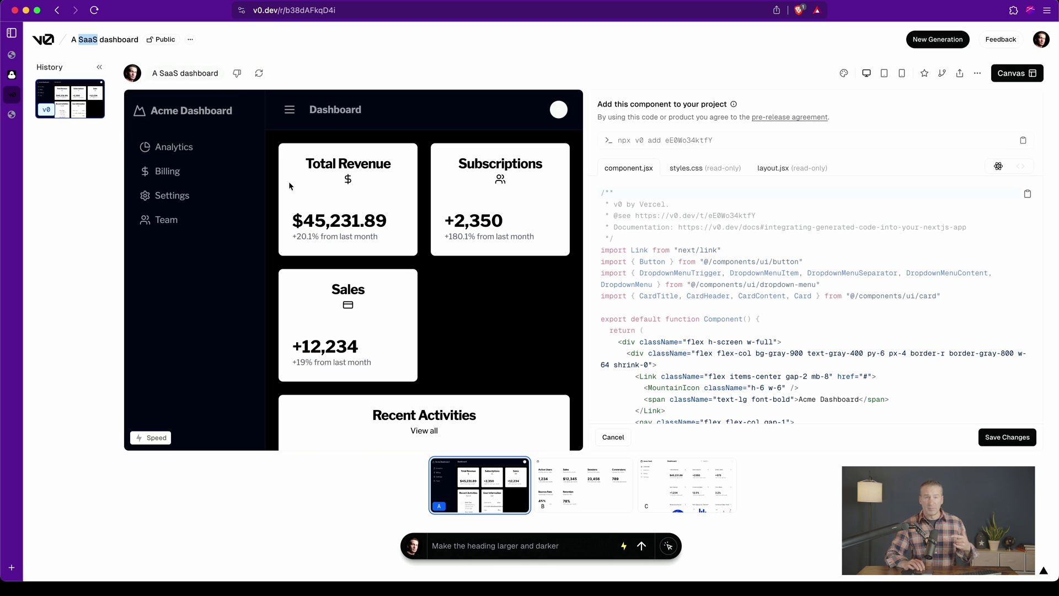
- Switch to Visual Studio Code and examine the card imports in dashboard.tsx and the CardContent definition in card.tsx
key("super+Tab")
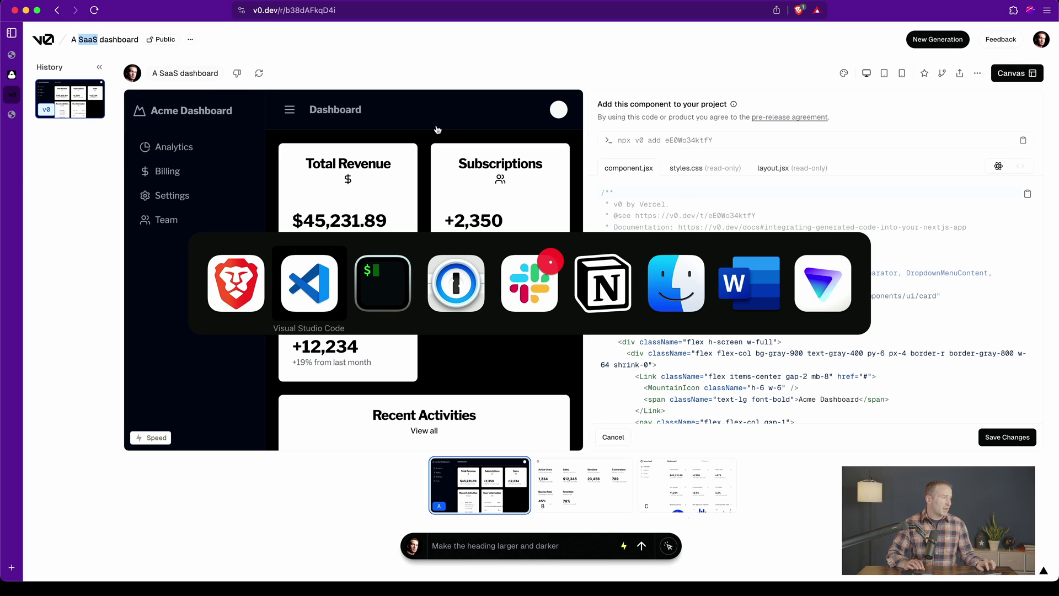
left_click(395, 125)
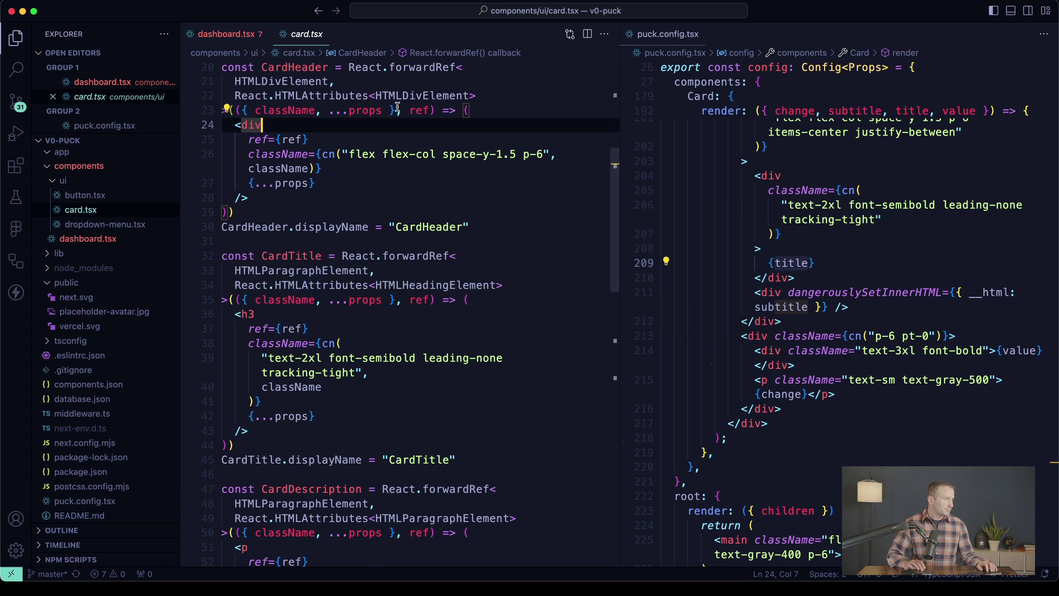
left_click(257, 35)
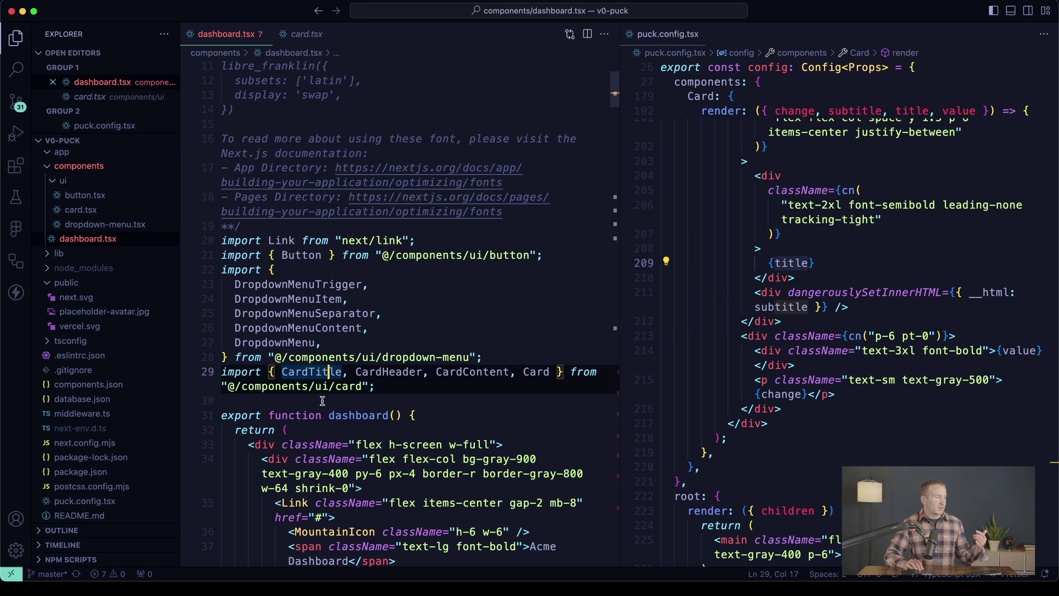
mouse_move(311, 365)
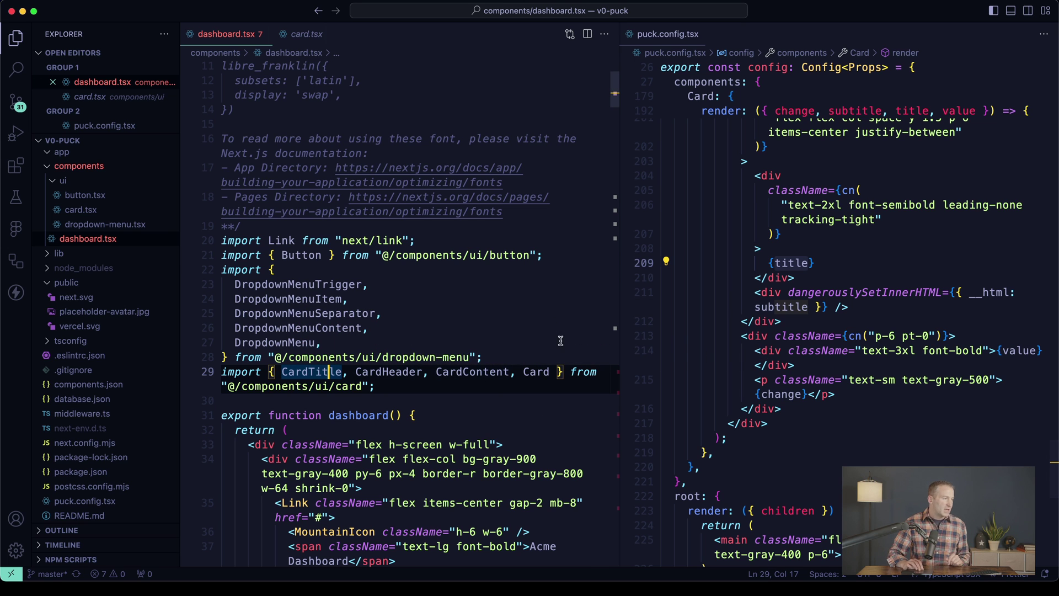
left_click(499, 374, "super")
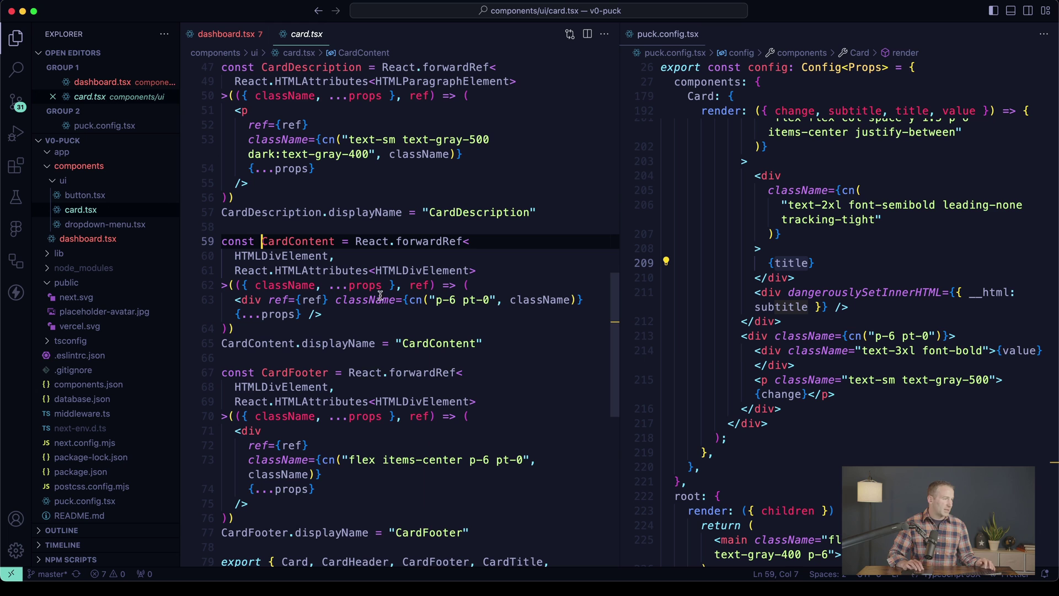
double_click(428, 241)
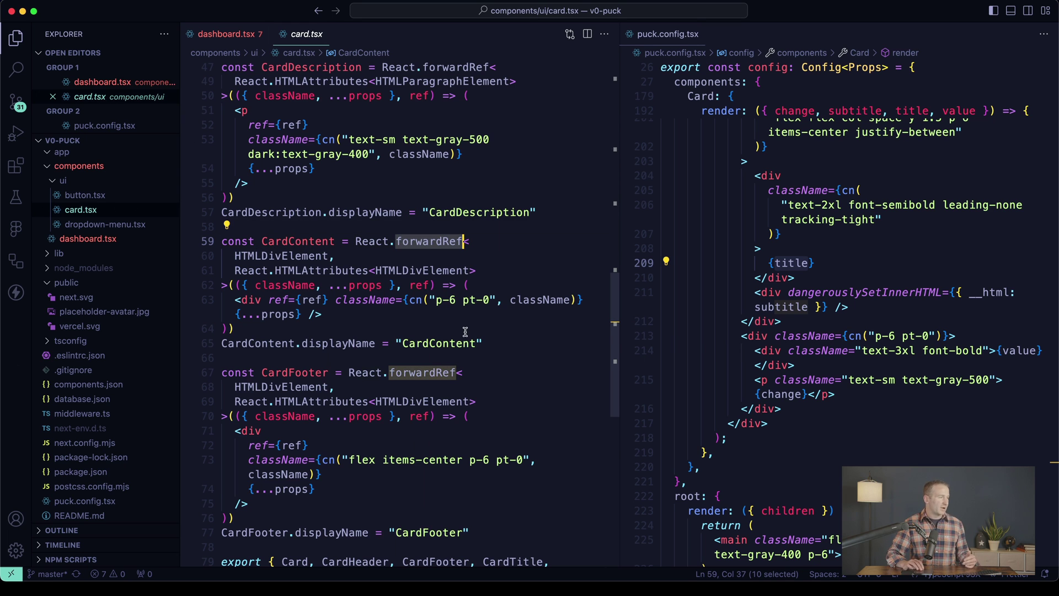
left_click(264, 314)
- Examine the Card component's fields, defaultProps and render function in puck.config.tsx
scroll(811, 391, "up", 1)
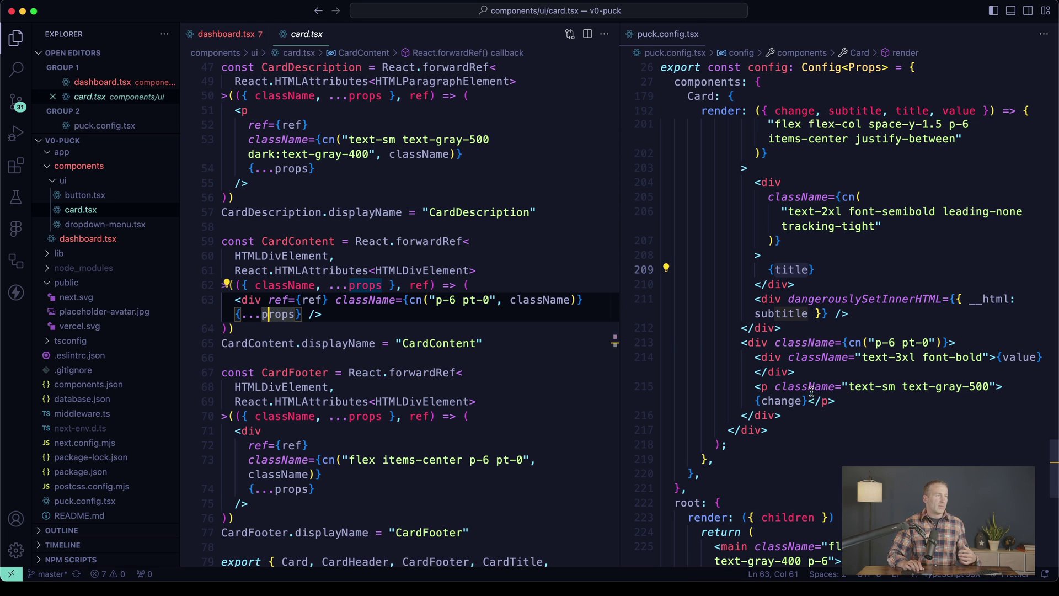
scroll(812, 391, "up", 7)
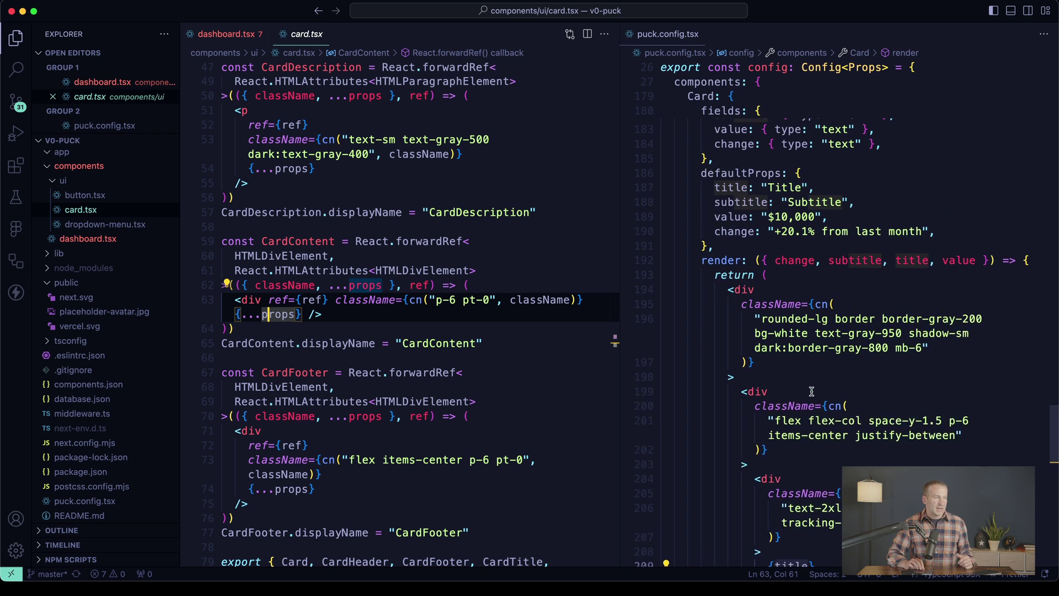
scroll(811, 392, "up", 2)
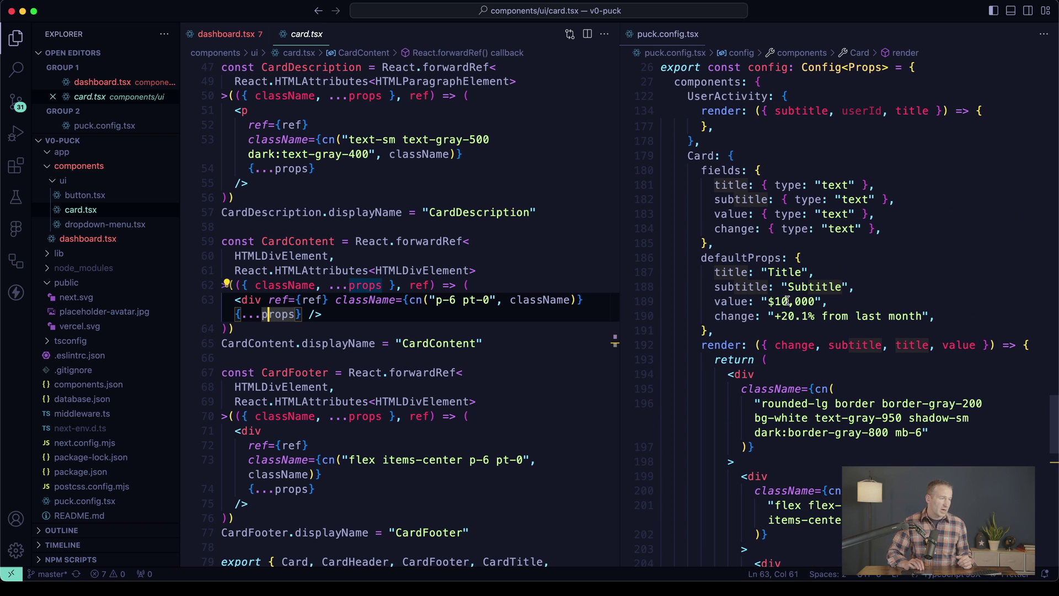
scroll(795, 319, "down", 3)
scroll(737, 268, "down", 6)
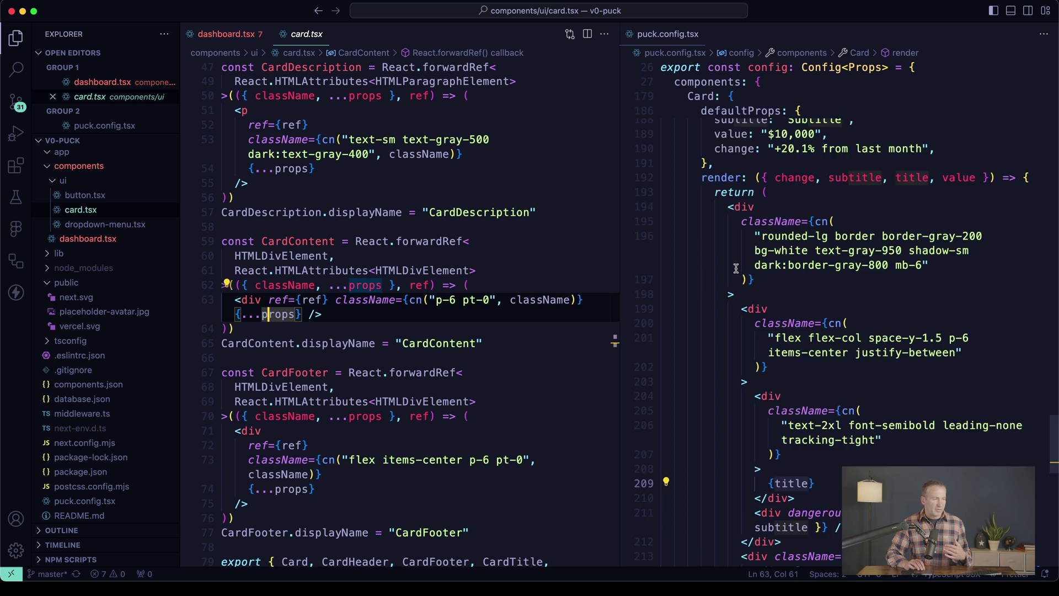
scroll(736, 268, "up", 1)
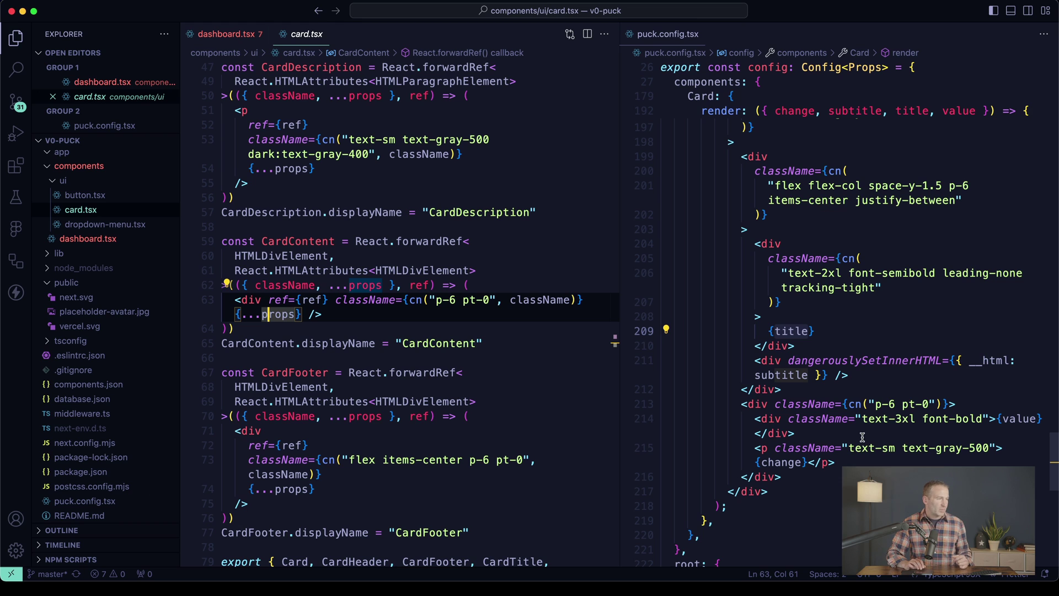
- Switch to the local Puck editor in the browser and inspect the first card's editable fields and its parent Three-Column Grid
key("super+Tab")
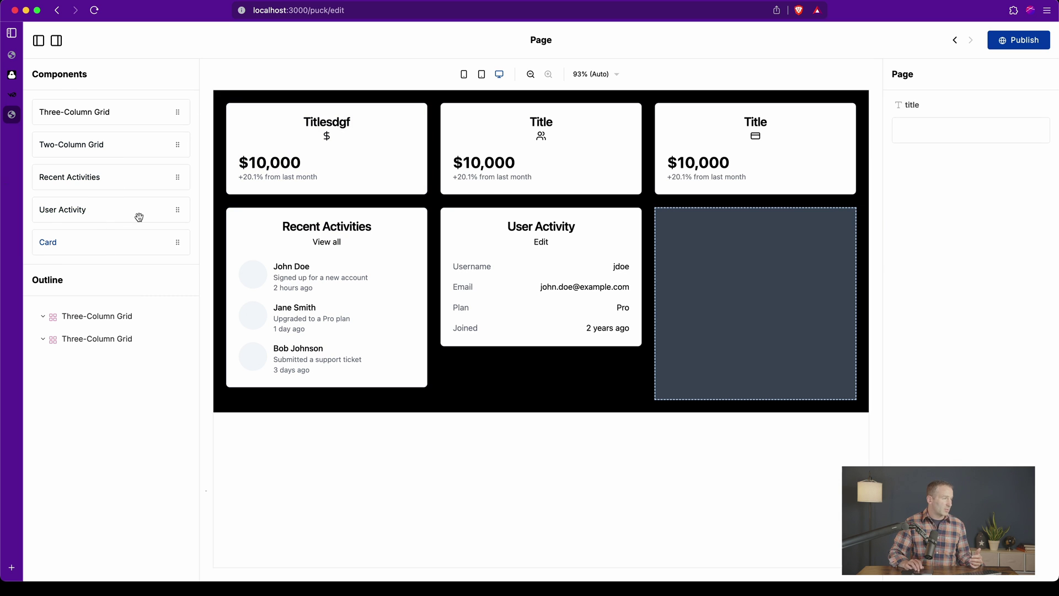
left_click(270, 155)
left_click(962, 133)
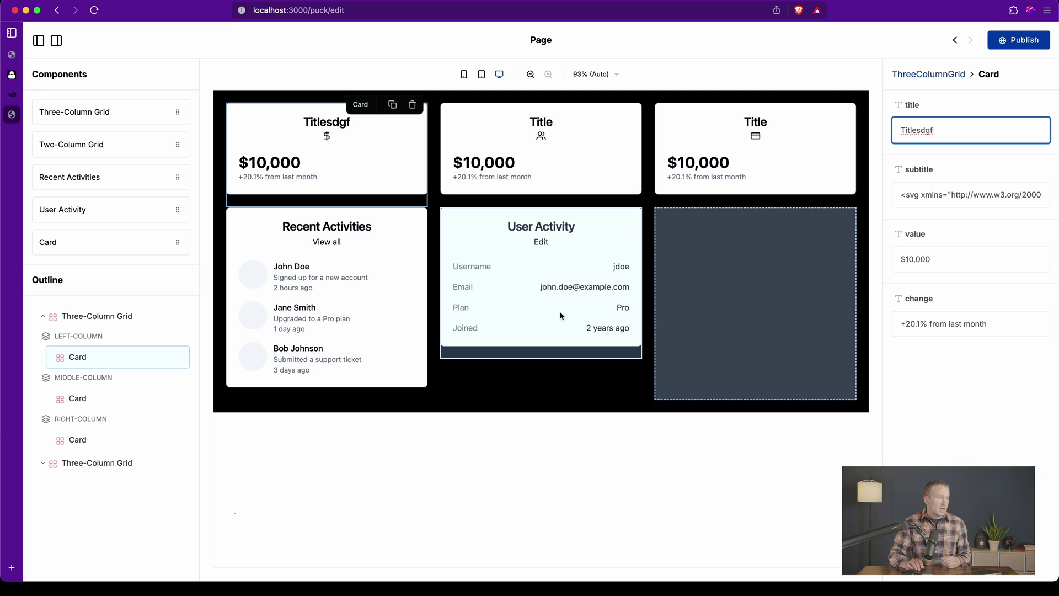
left_click(926, 259)
left_click(927, 312)
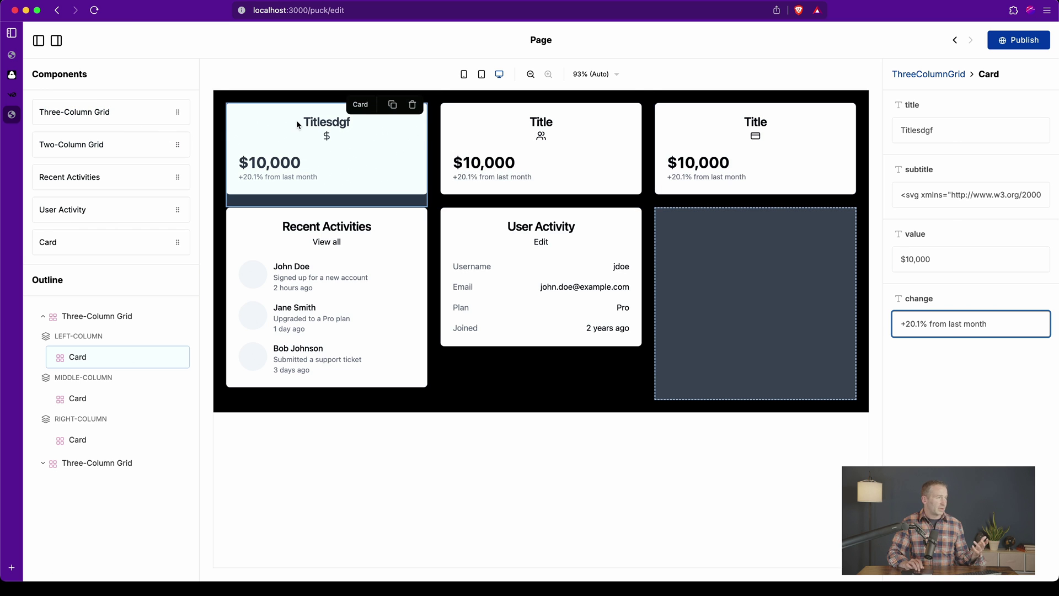
left_click(437, 137)
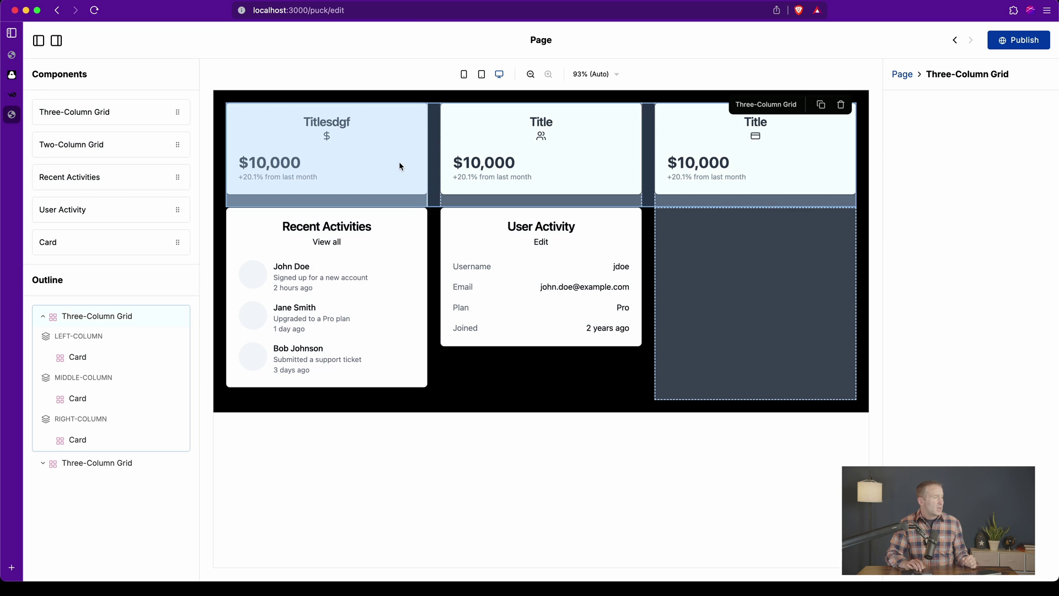
- Select the Recent Activities block and compare the Puck page with the full-width v0 dashboard preview
left_click(325, 233)
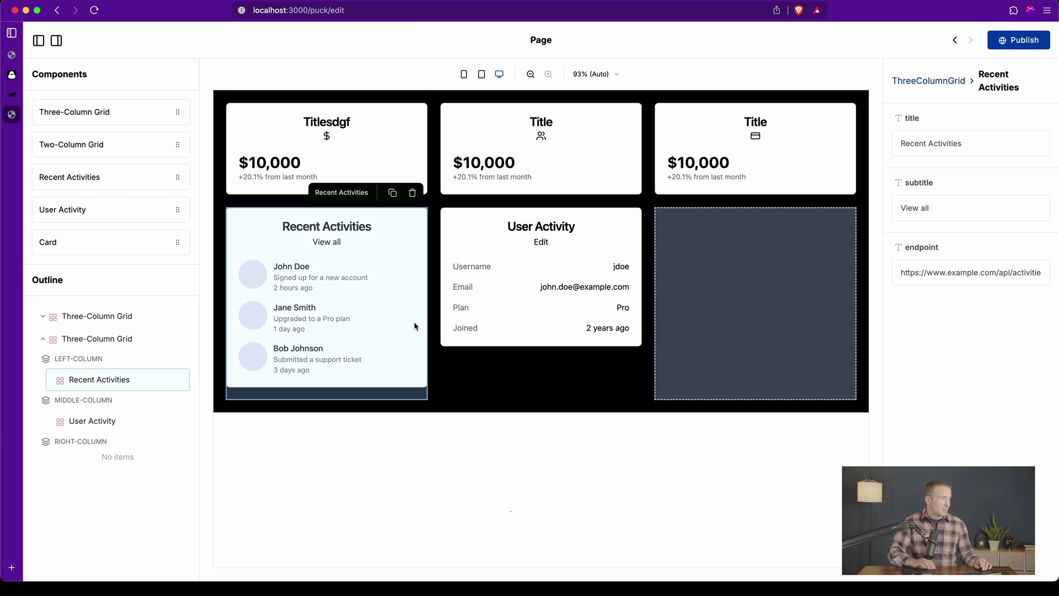
key("super+alt+Left")
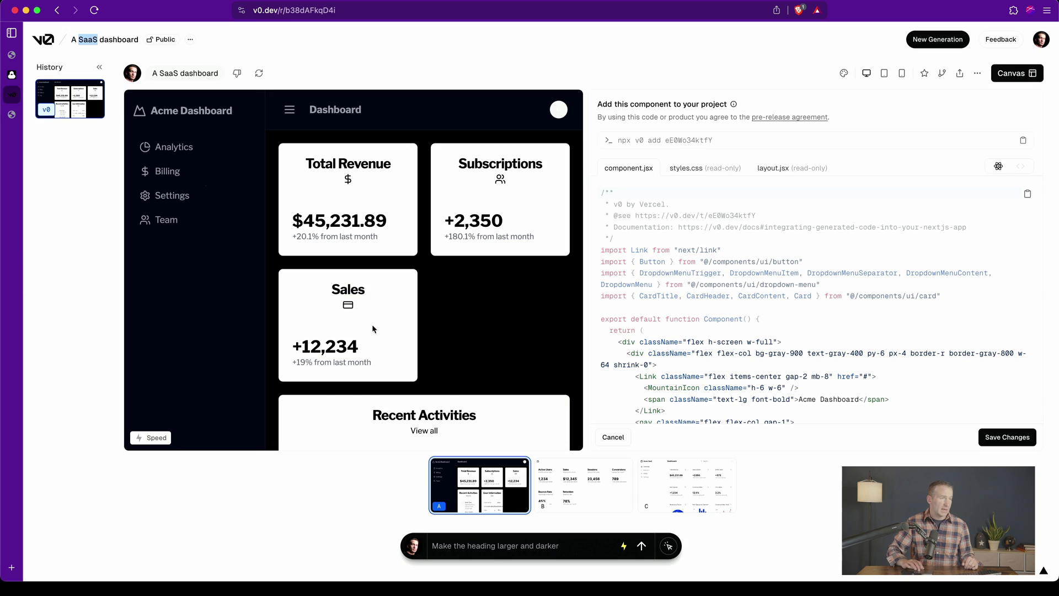
left_click(1015, 73)
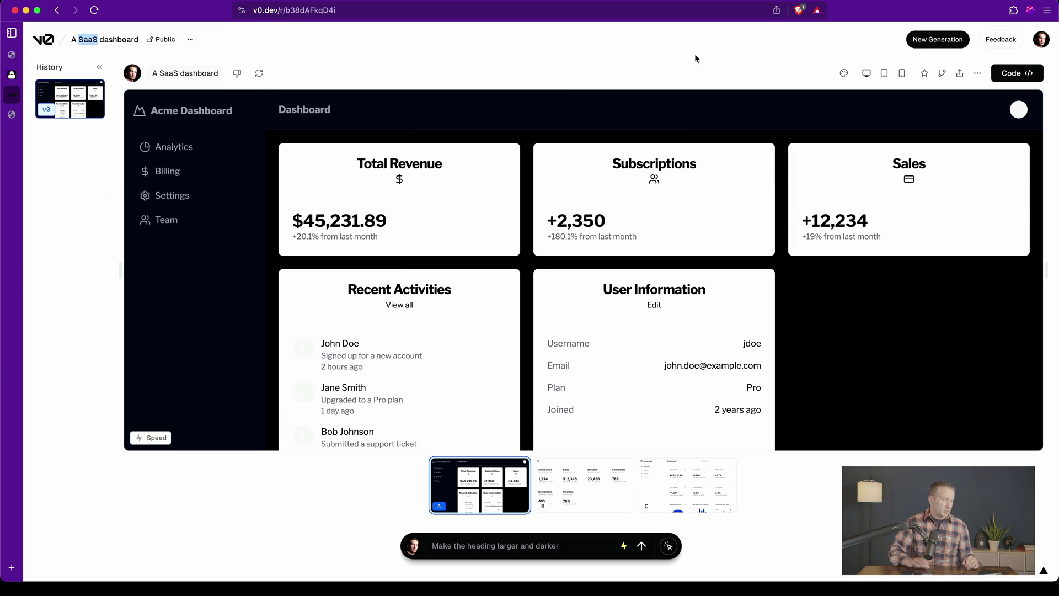
key("super+alt+Right")
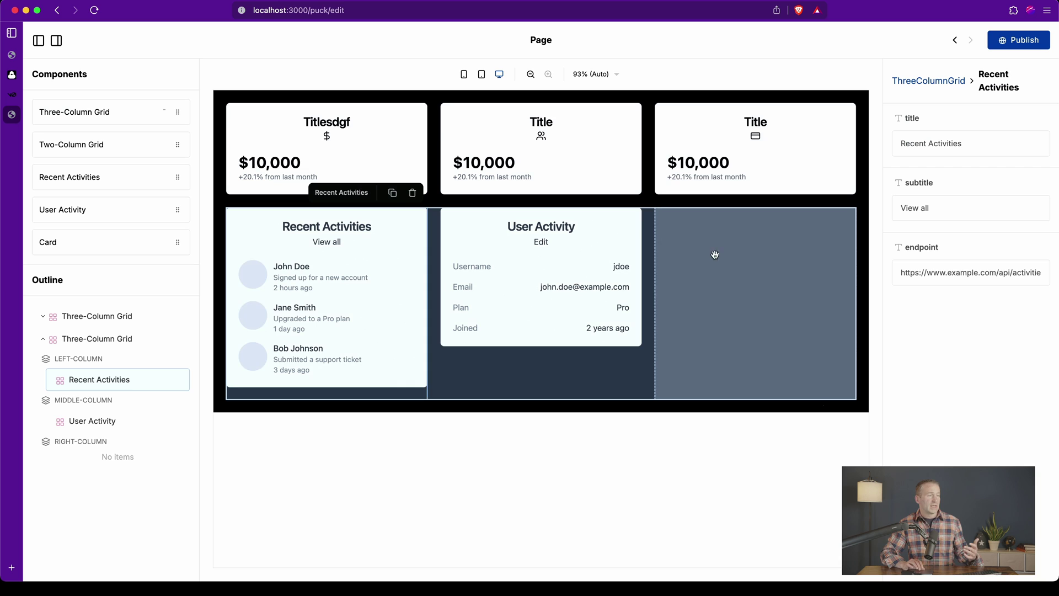
- Inspect the endpoint field of the Recent Activities block and the properties of the User Activity block
left_click(939, 269)
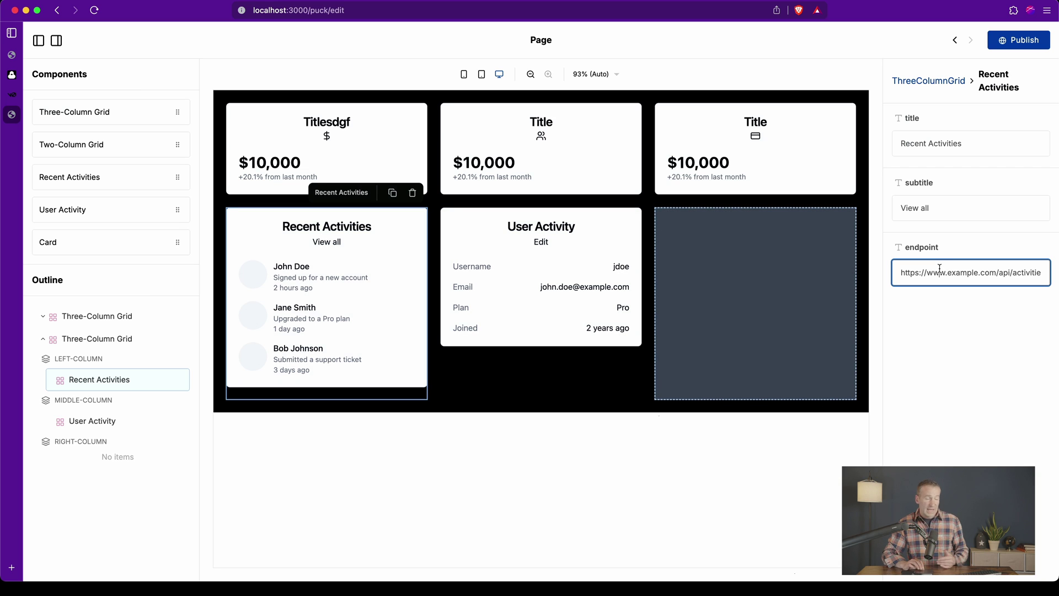
left_click(562, 300)
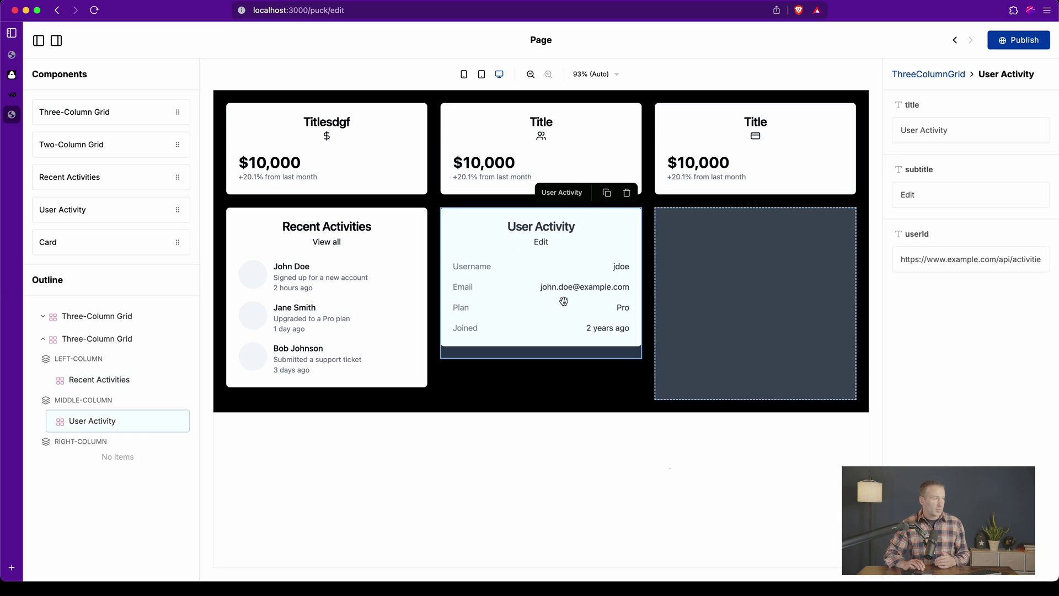
left_click(398, 296)
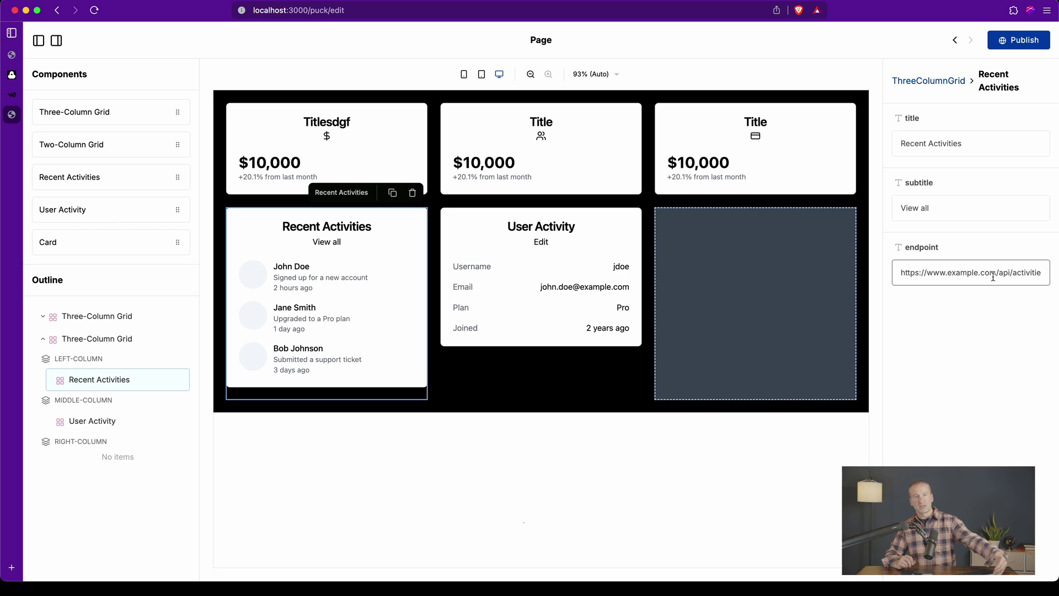
- Move the User Activity block into the second grid's left column, above Recent Activities
left_click_drag(541, 286, 366, 283)
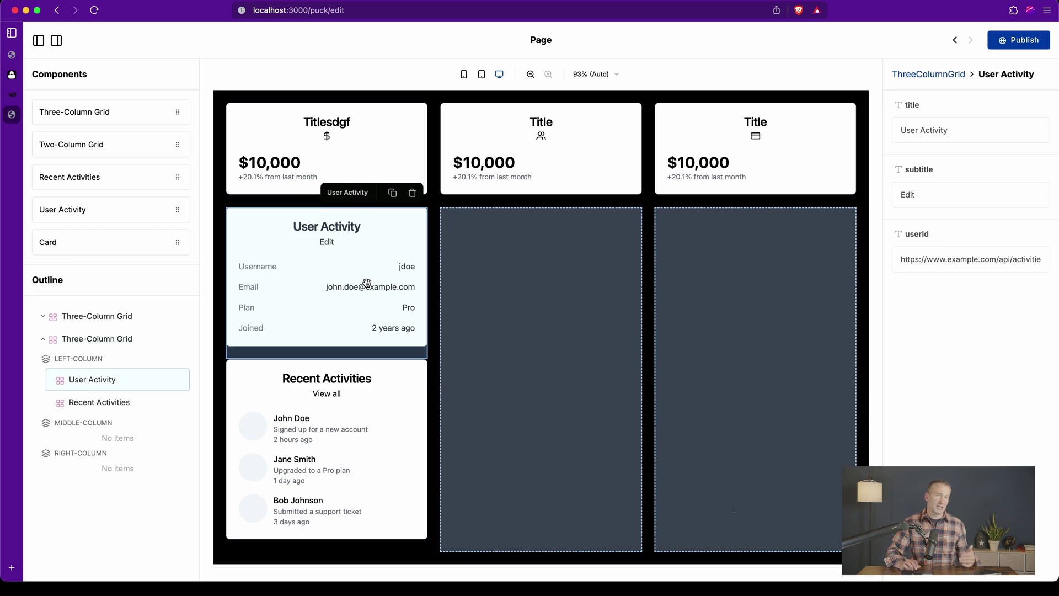